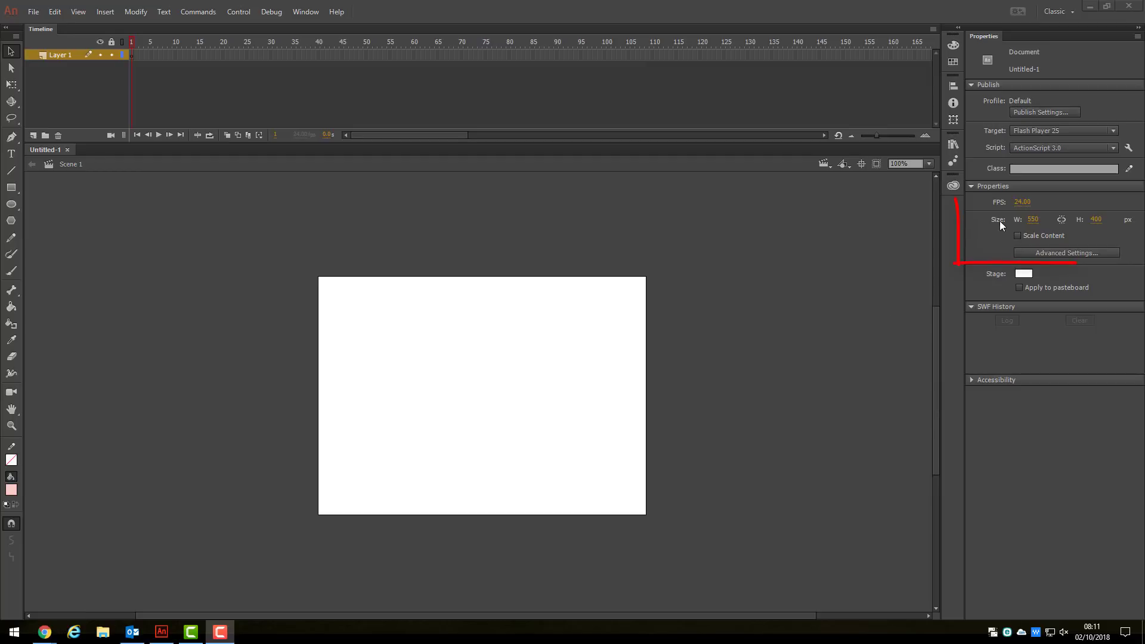
Set the stage size to 800 px wide by 600 px tall.
click(1033, 220)
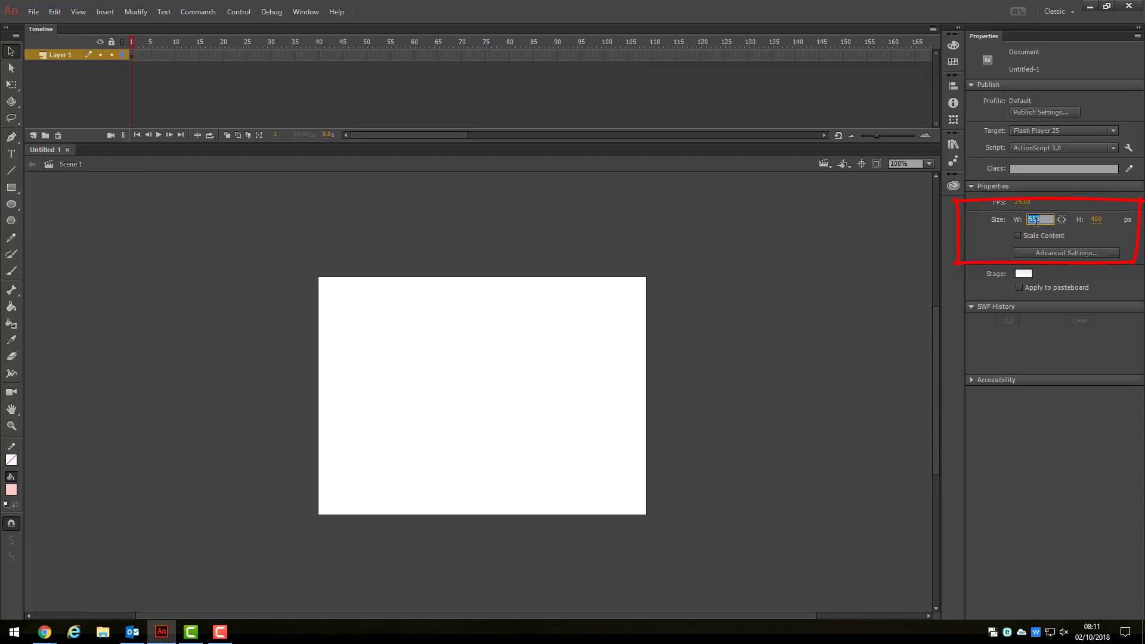
text(800)
click(1099, 220)
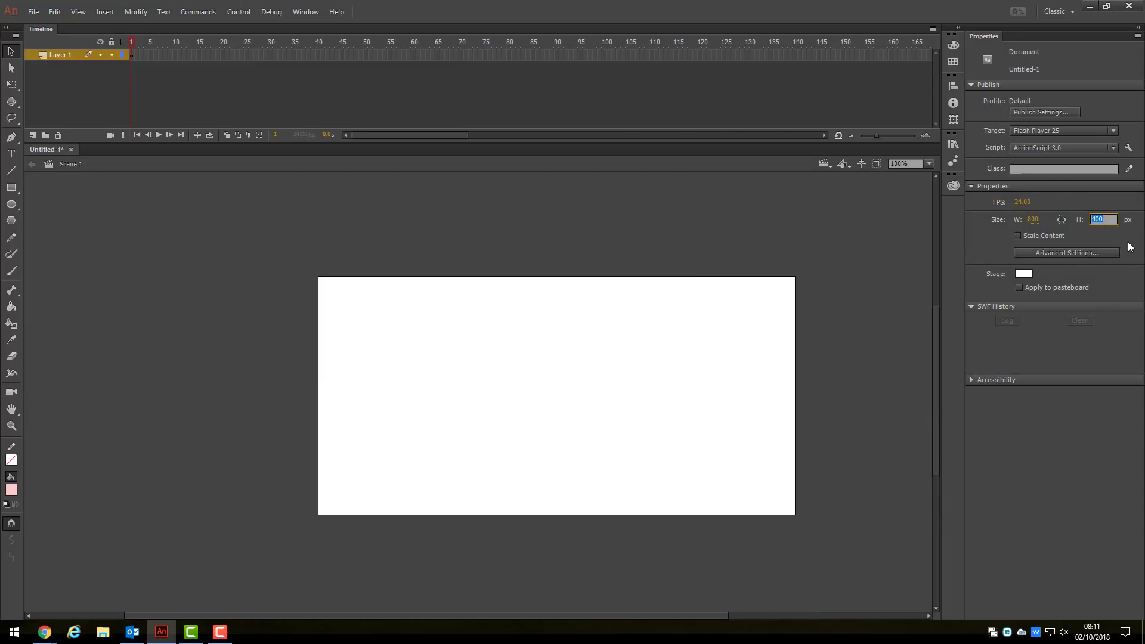
text(6)
click(844, 257)
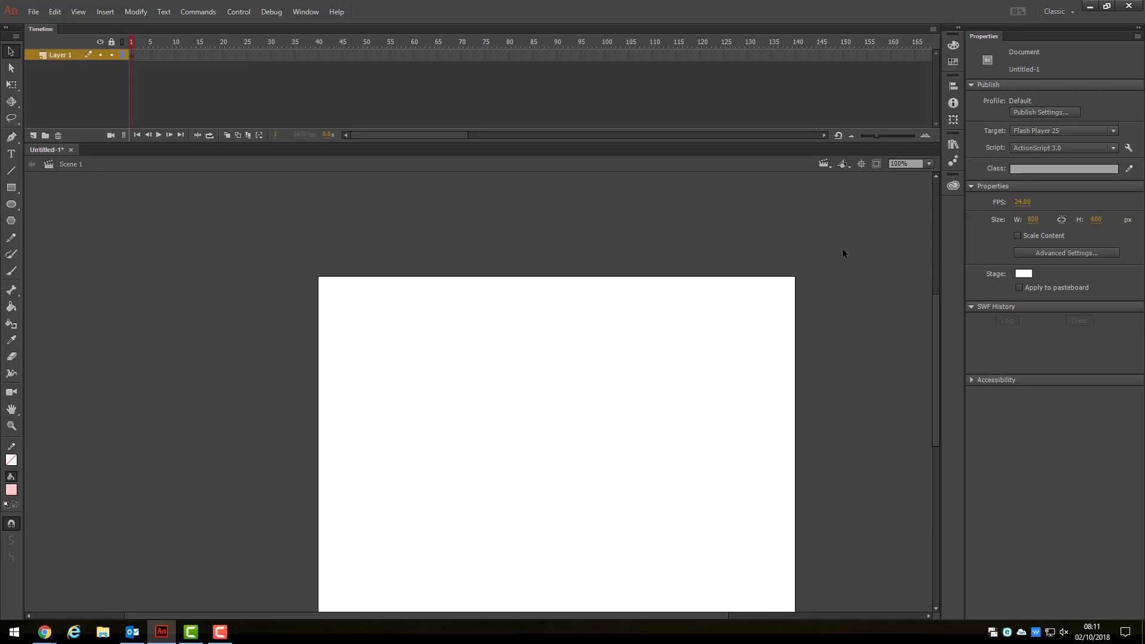
Center the stage, try Fit in Window, then return the zoom to 100%.
click(861, 168)
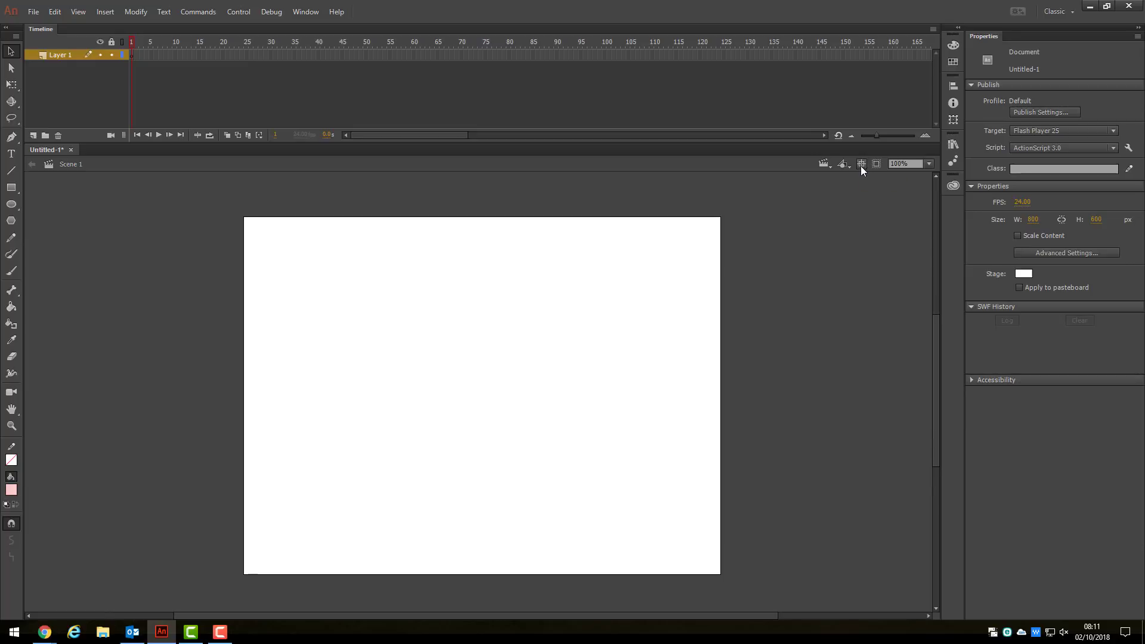
click(928, 163)
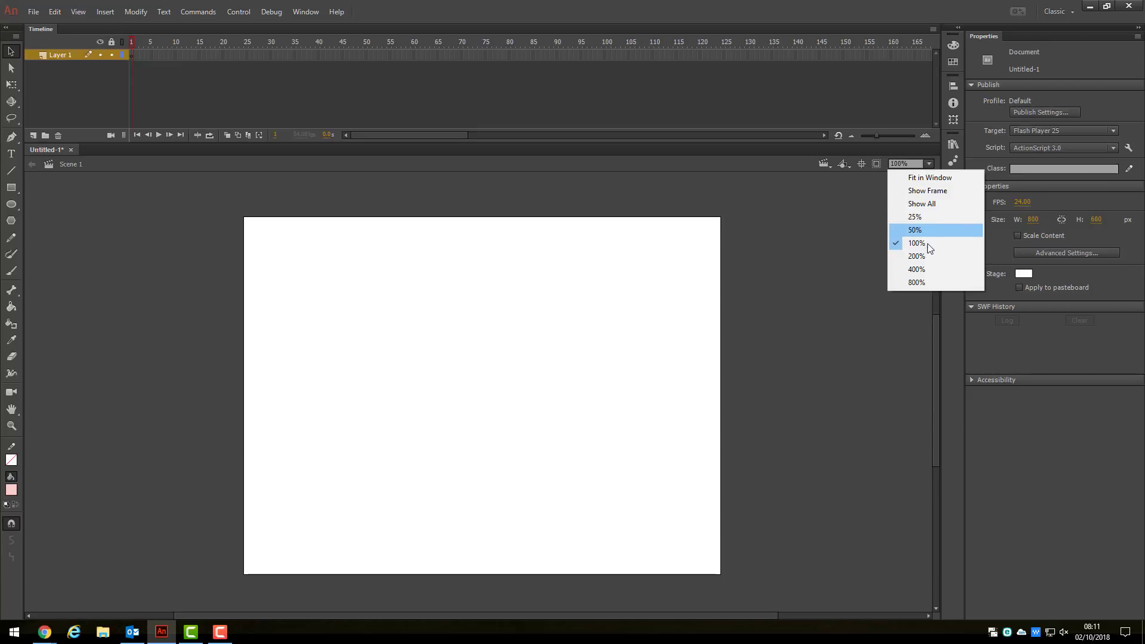
click(933, 177)
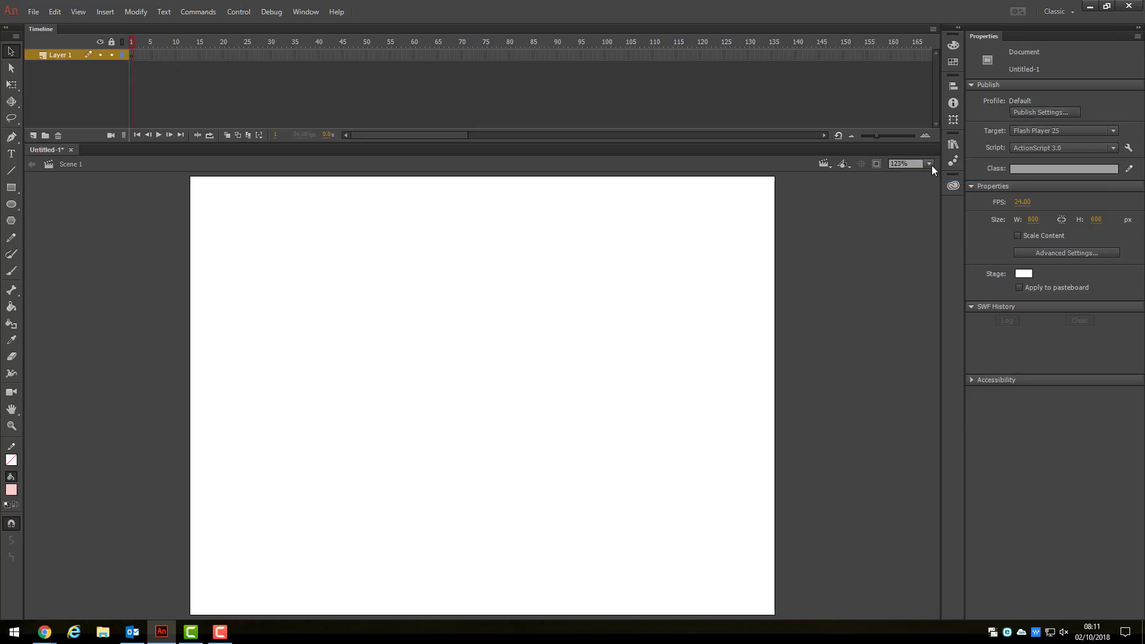
click(931, 164)
click(920, 246)
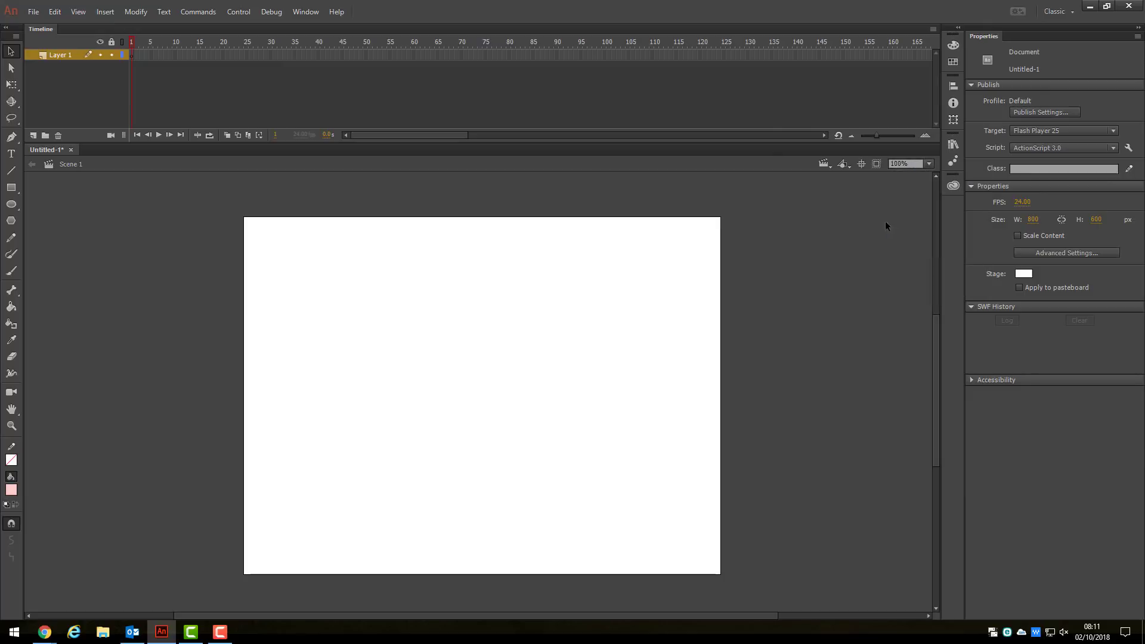
With the Oval tool, draw a plain pink circle, then a red circle with black outline.
click(11, 205)
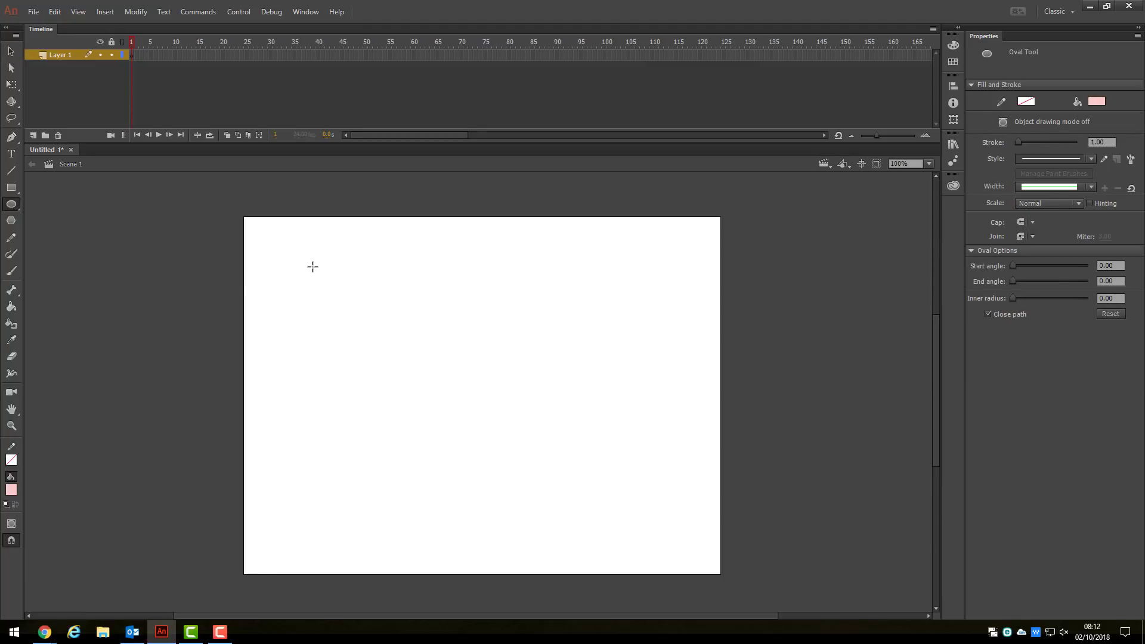
drag(313, 266, 399, 353)
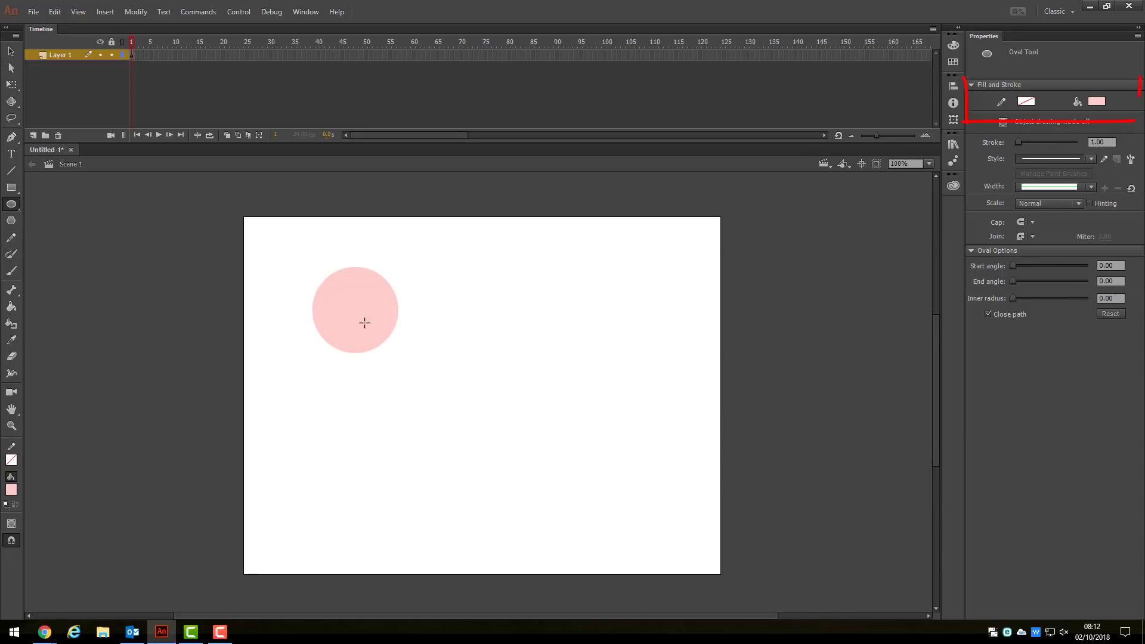
click(1025, 103)
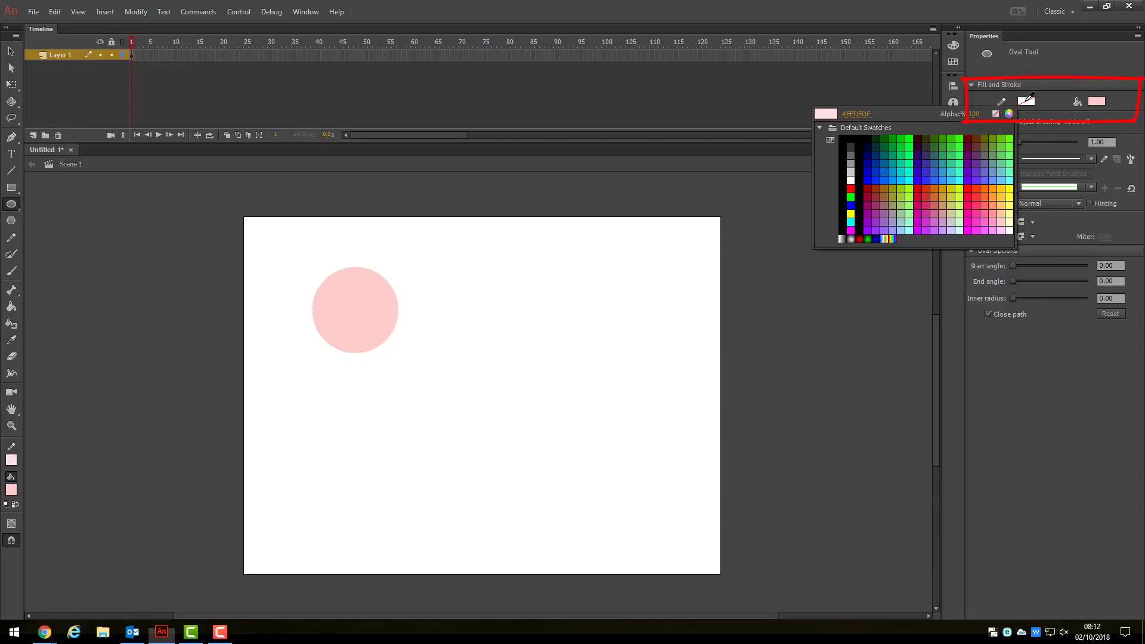
click(863, 144)
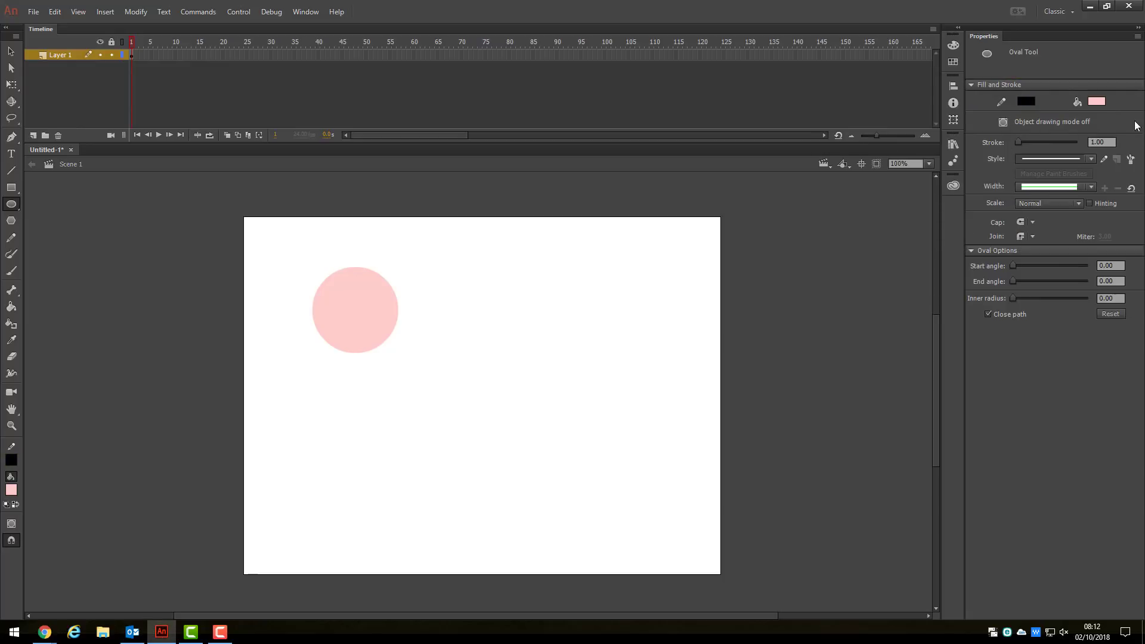
click(1092, 105)
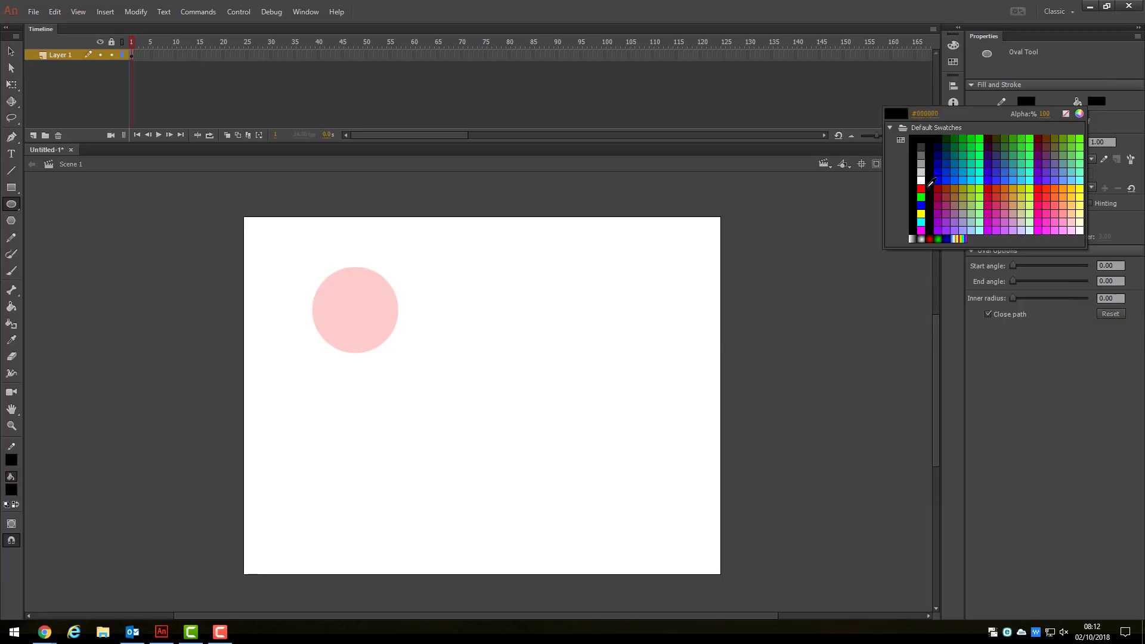
click(925, 185)
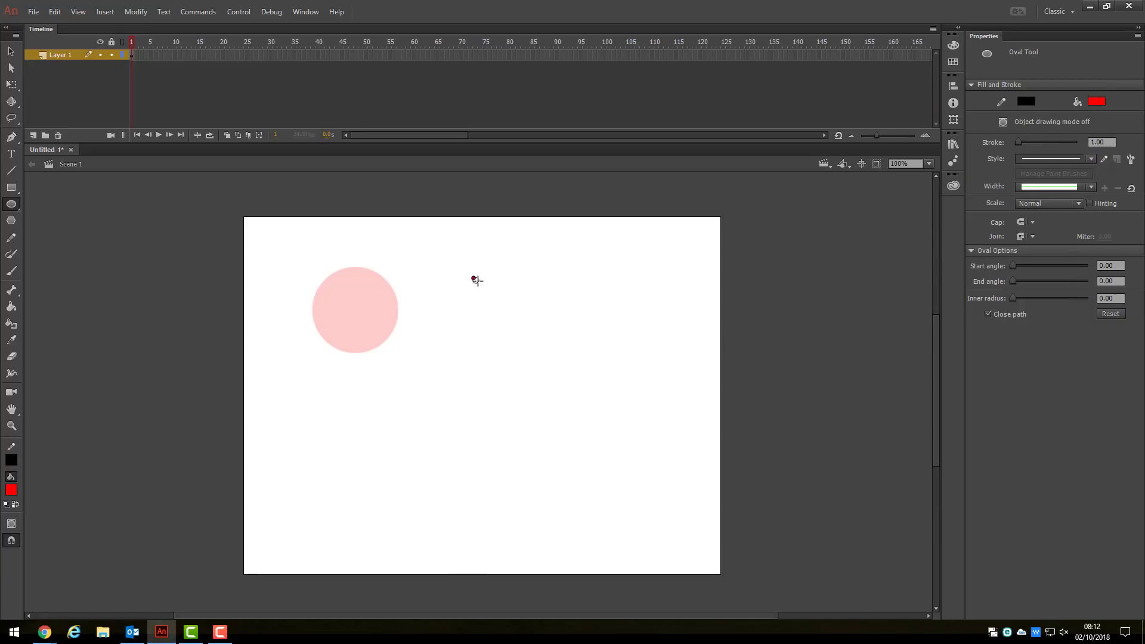
drag(472, 277, 554, 366)
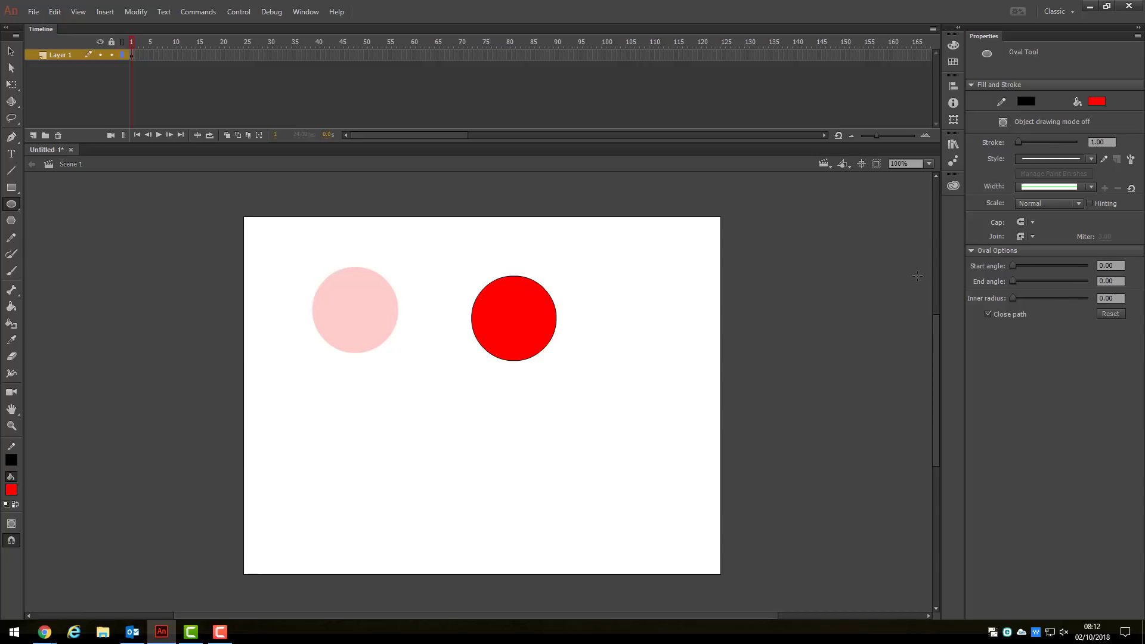
Draw a crimson #CC0033 circle with a thick black outline at lower right.
click(1096, 103)
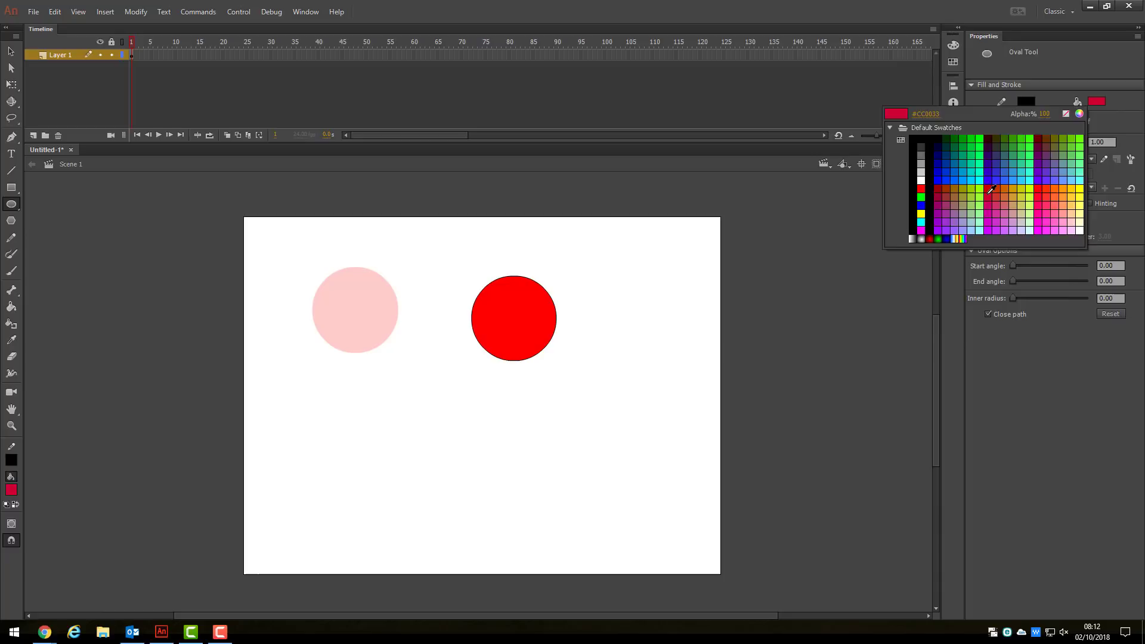
click(990, 191)
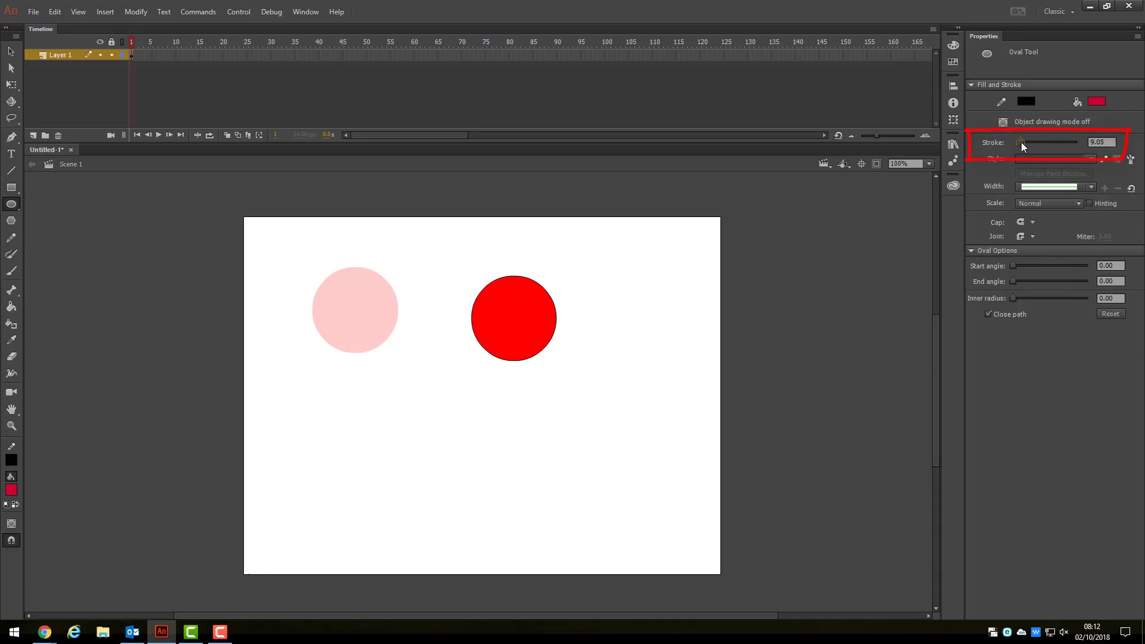
drag(496, 421, 617, 536)
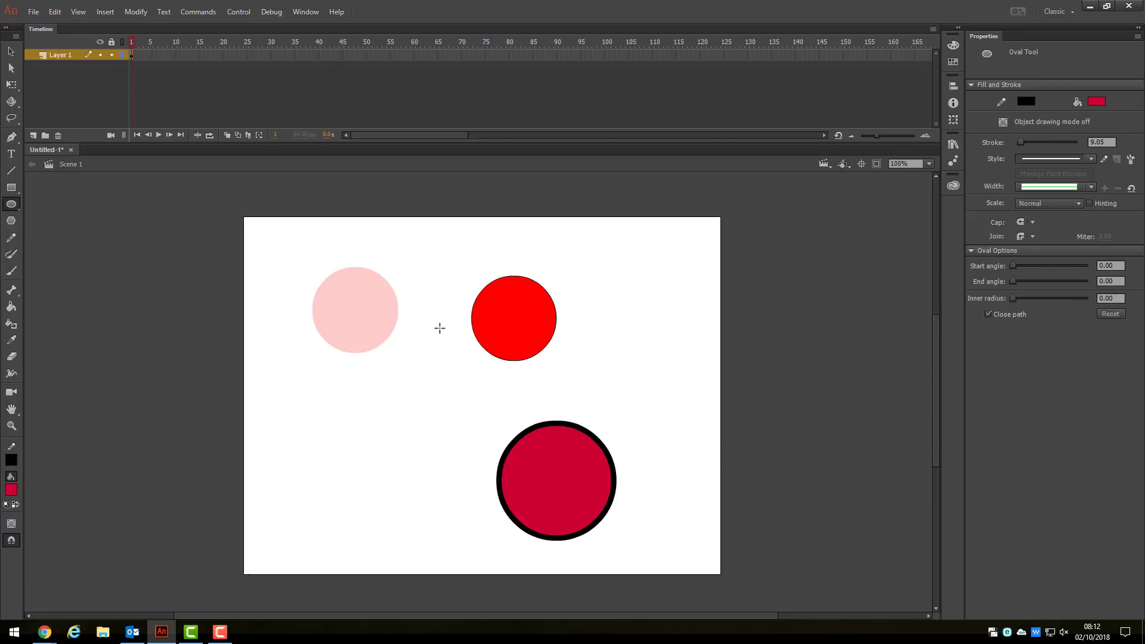
Move the pink circle left, pull the red fill out of its outline, then undo that.
click(12, 52)
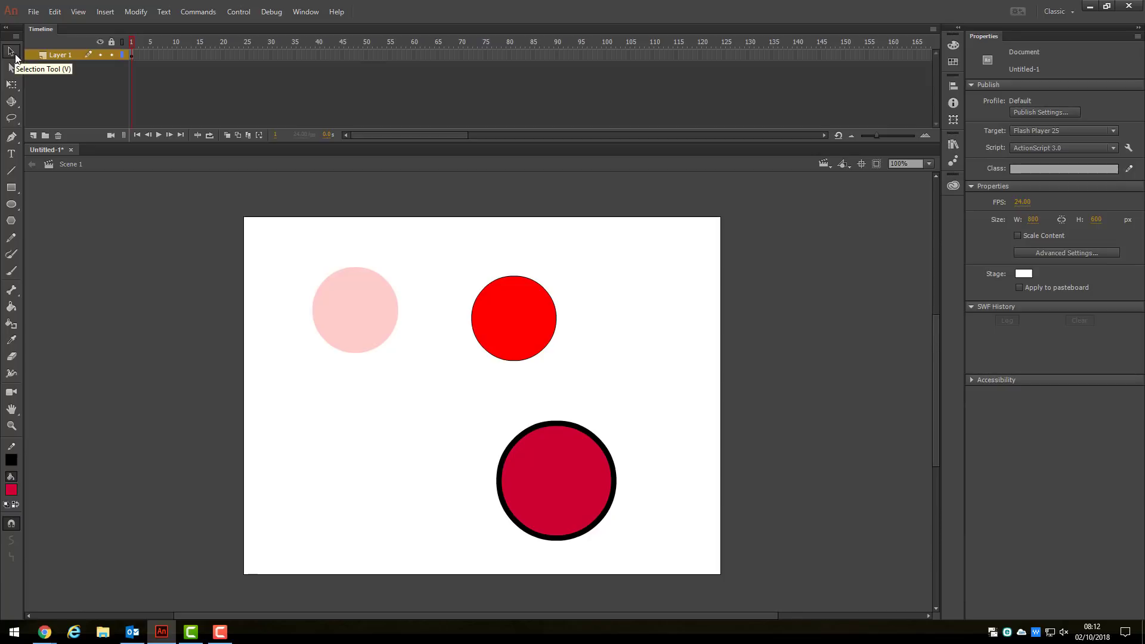
click(361, 312)
drag(365, 302, 309, 294)
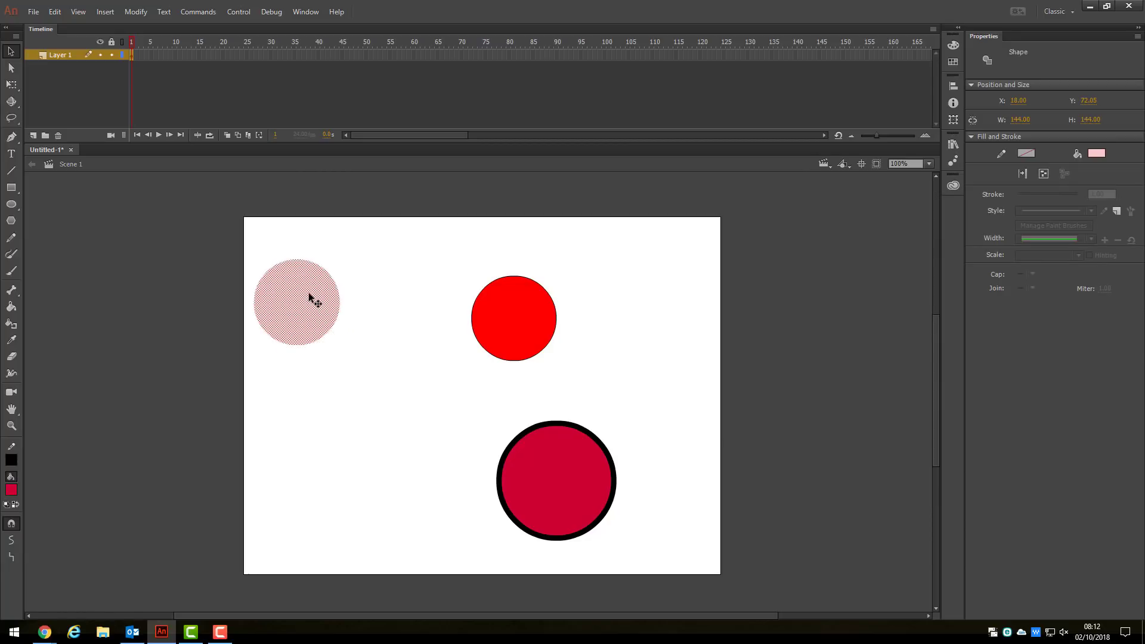
click(539, 317)
drag(535, 315, 455, 376)
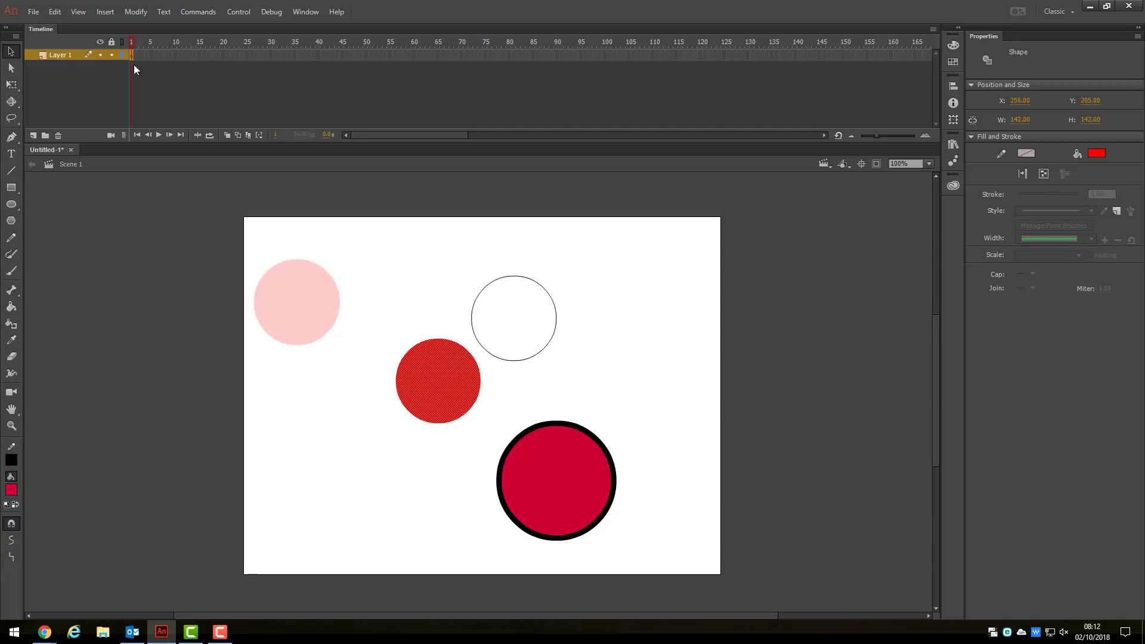
click(55, 12)
click(74, 25)
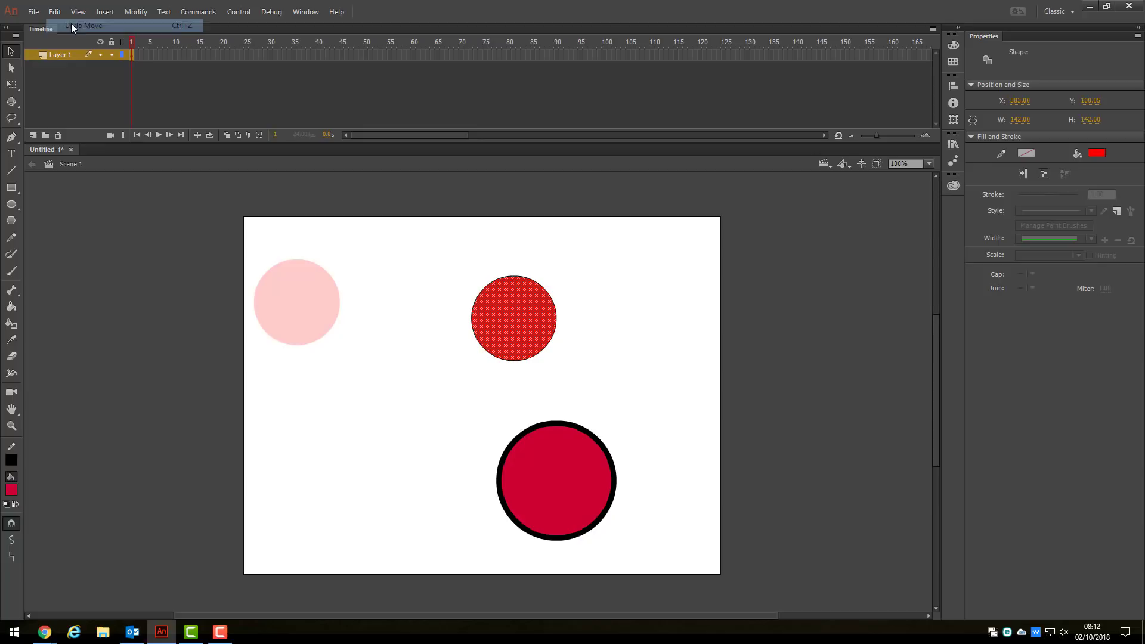
click(595, 279)
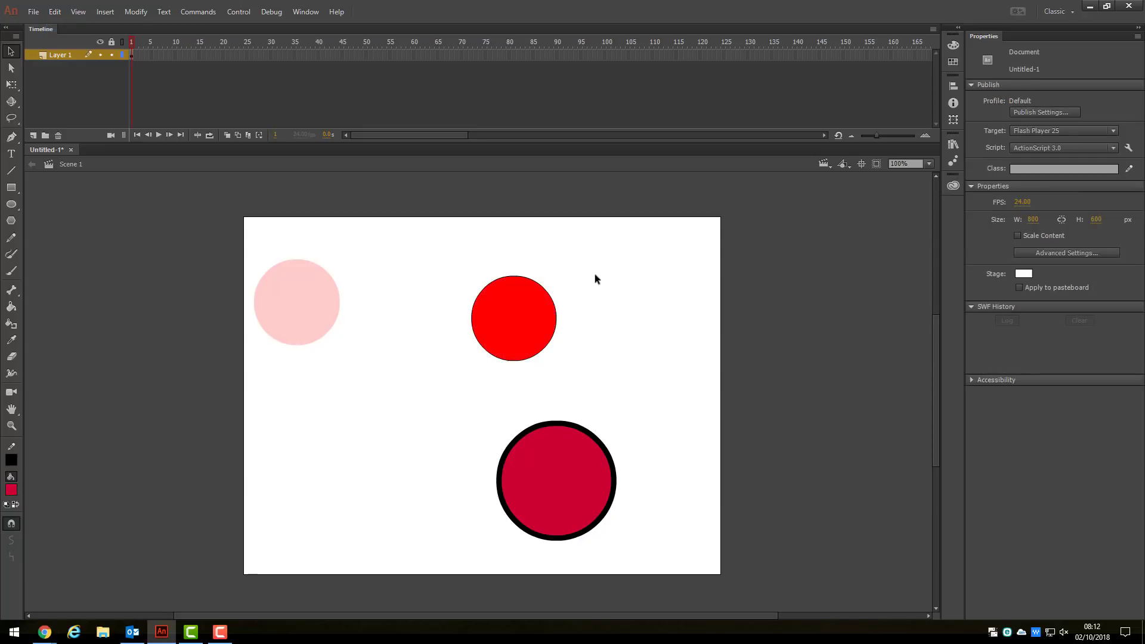
Move the whole red circle up-left and the crimson circle up-right.
double_click(530, 316)
drag(527, 325, 426, 335)
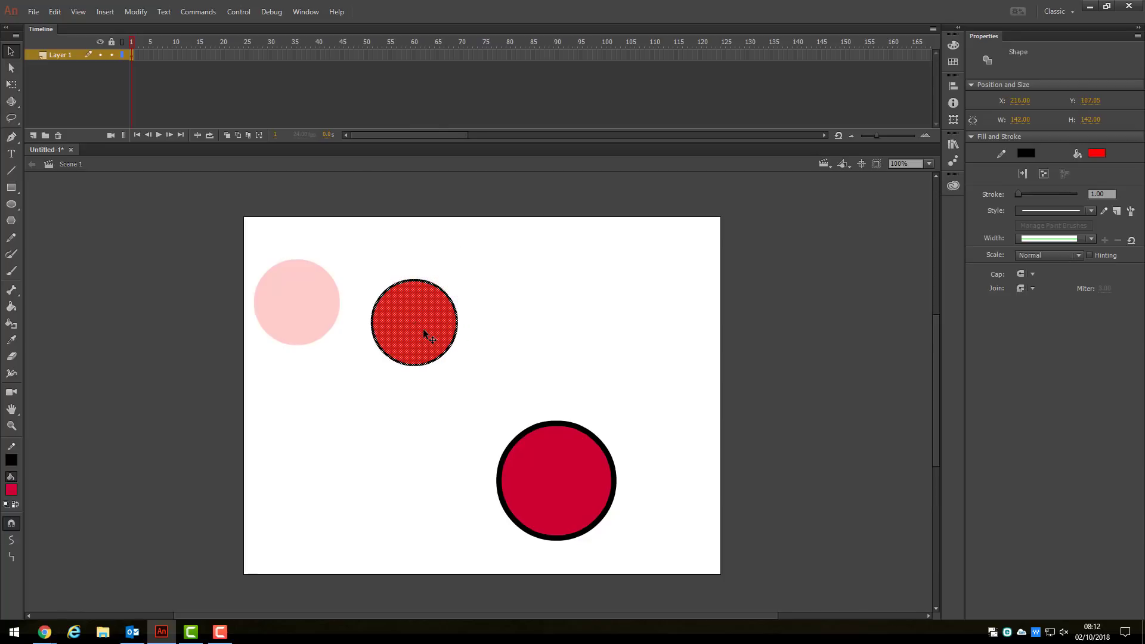
double_click(579, 481)
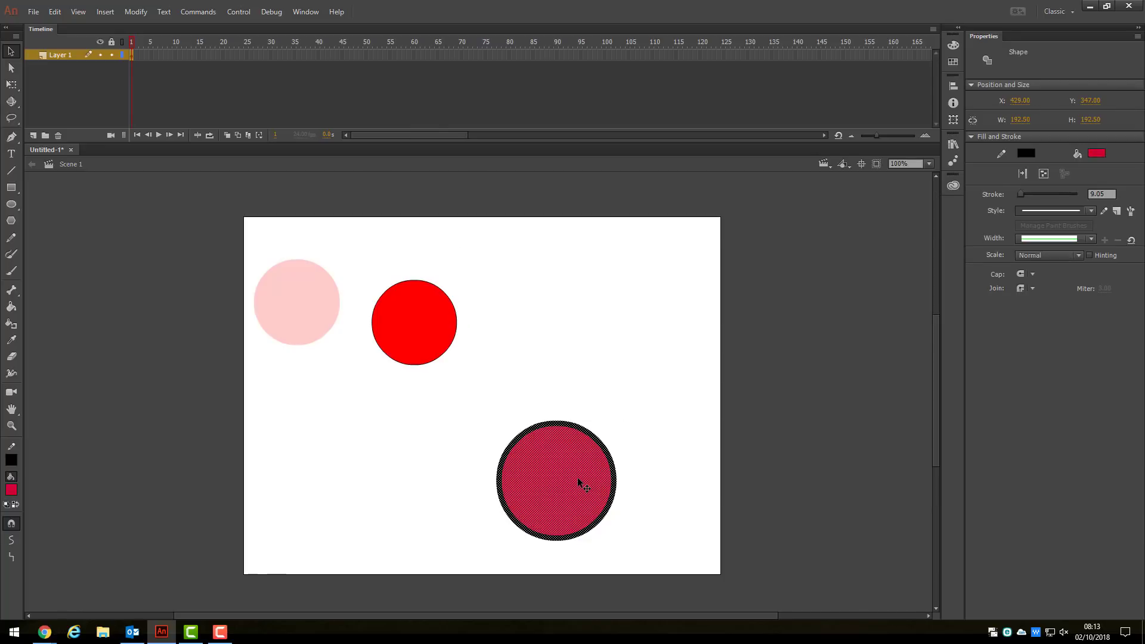
drag(565, 483, 491, 467)
Drag the crimson fill out through its thick outline up to top centre.
click(612, 479)
click(635, 391)
click(547, 437)
click(606, 432)
click(584, 478)
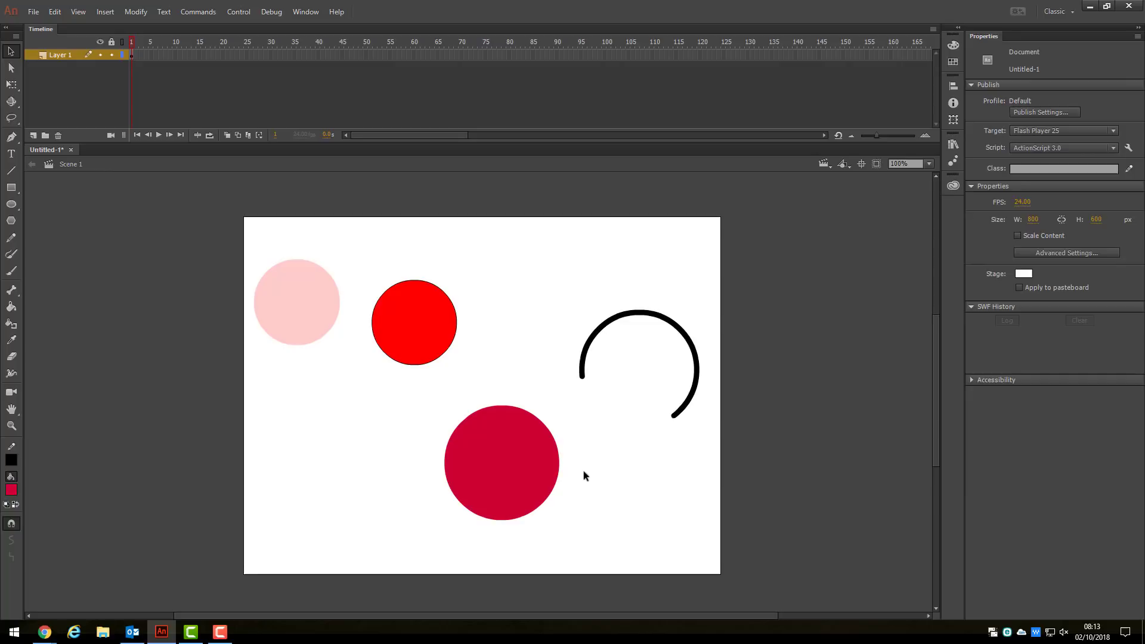
click(517, 461)
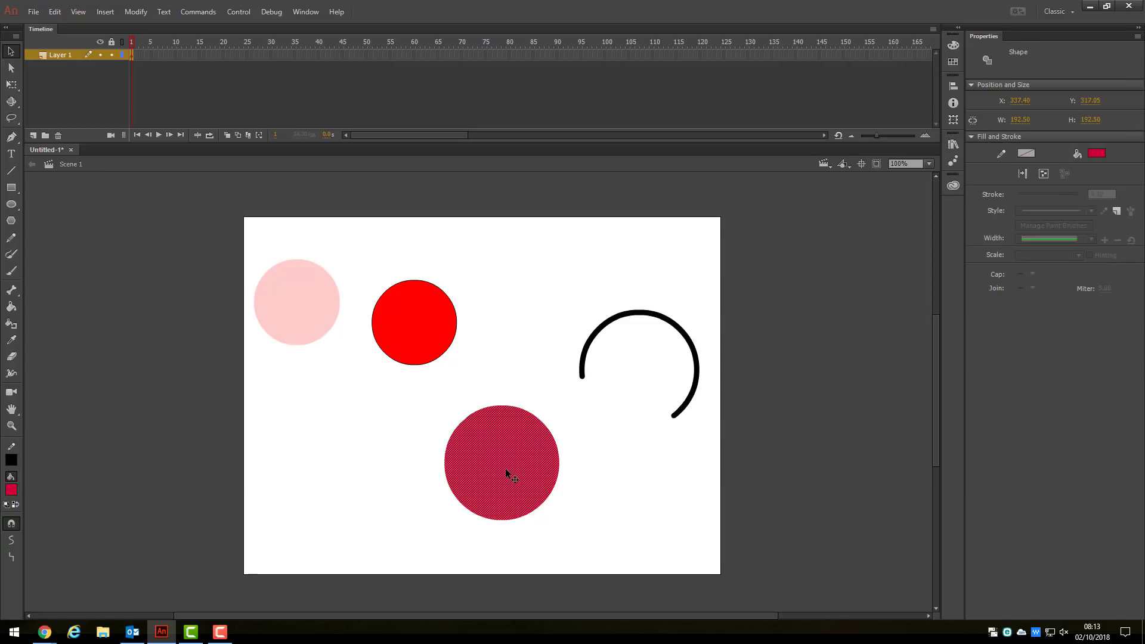
drag(504, 471, 537, 281)
click(518, 300)
Marquee-select every shape on the stage.
click(625, 288)
click(572, 435)
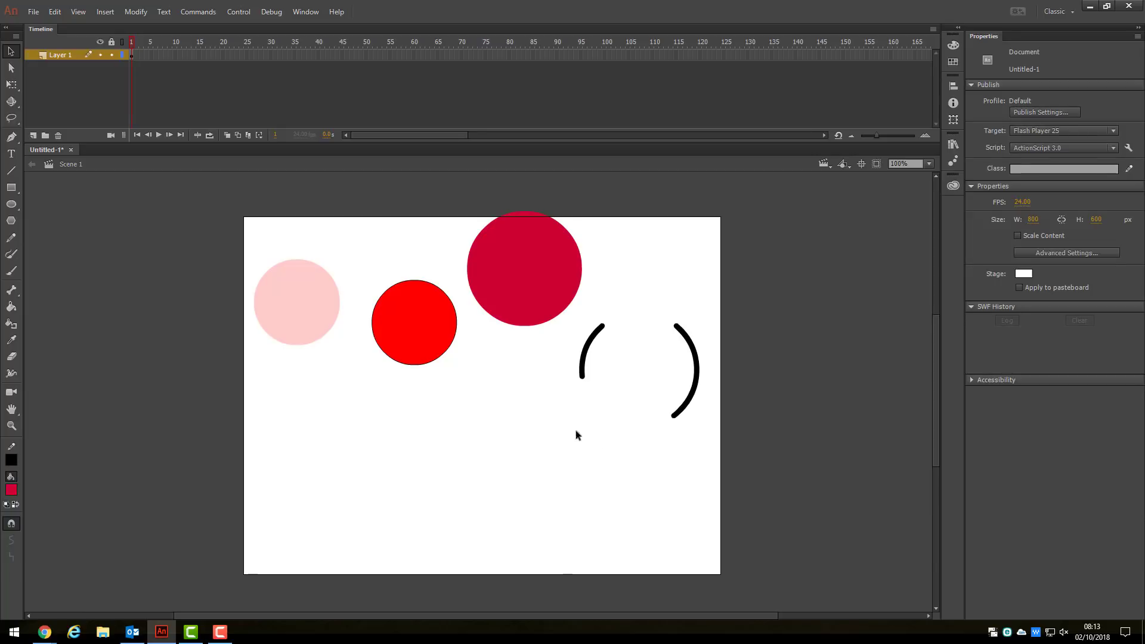
drag(702, 446, 204, 204)
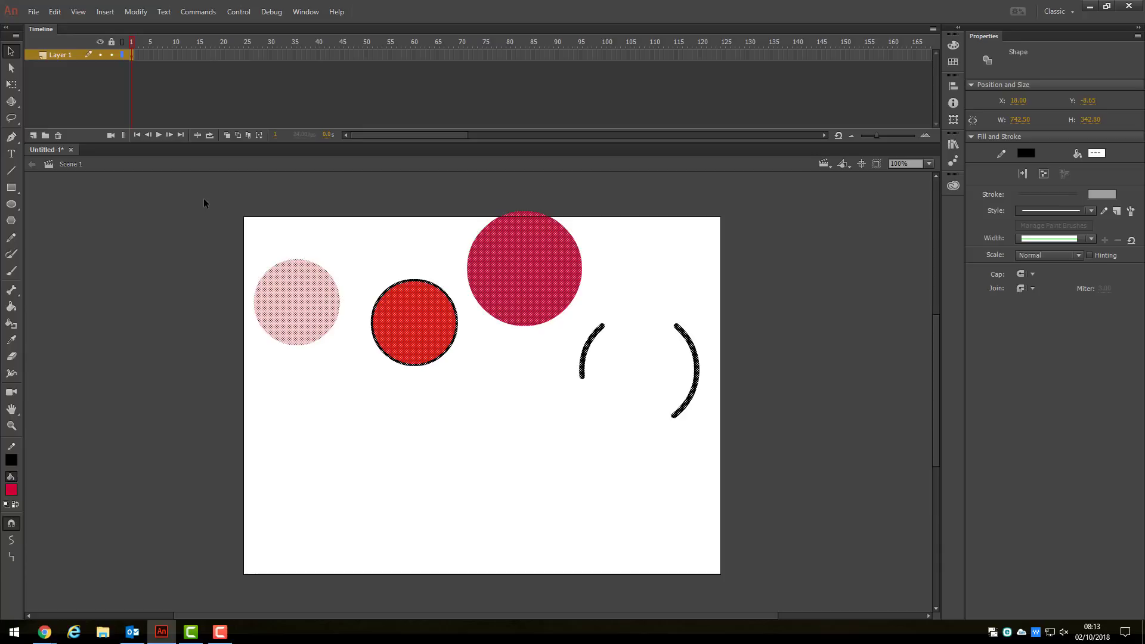
Delete all selected shapes and paint a looping black scribble with the Paint Brush.
key(Delete)
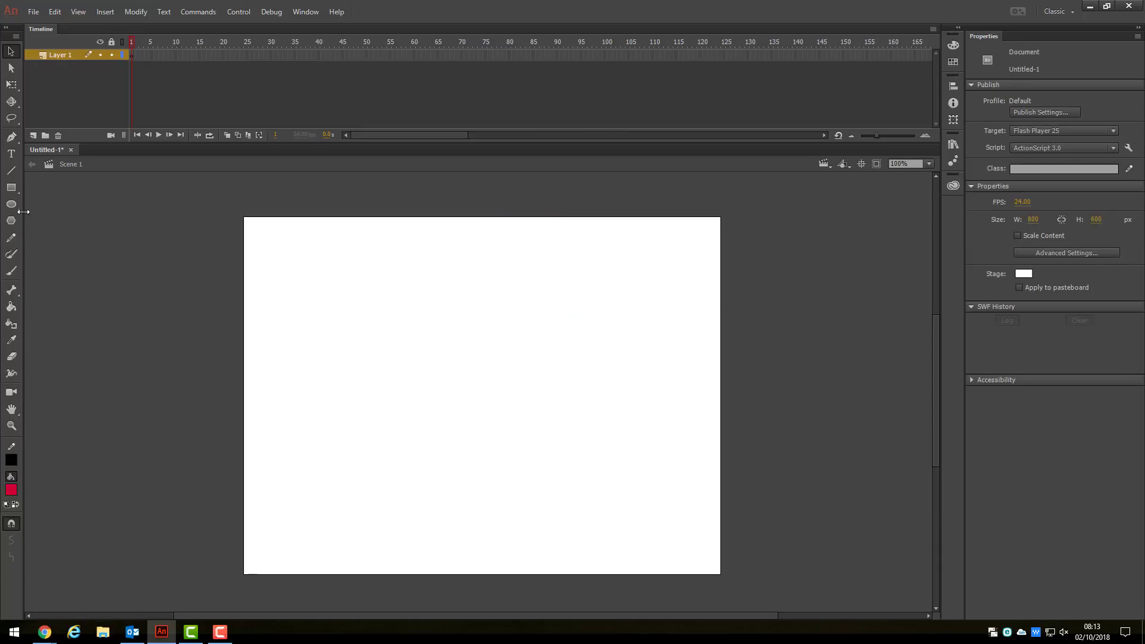
click(12, 262)
mouse_move(384, 305)
mouse_down()
mouse_move(336, 329)
mouse_move(379, 364)
mouse_move(365, 390)
mouse_move(340, 368)
mouse_move(396, 352)
mouse_move(448, 313)
mouse_move(425, 282)
mouse_move(335, 250)
mouse_move(501, 256)
mouse_up()
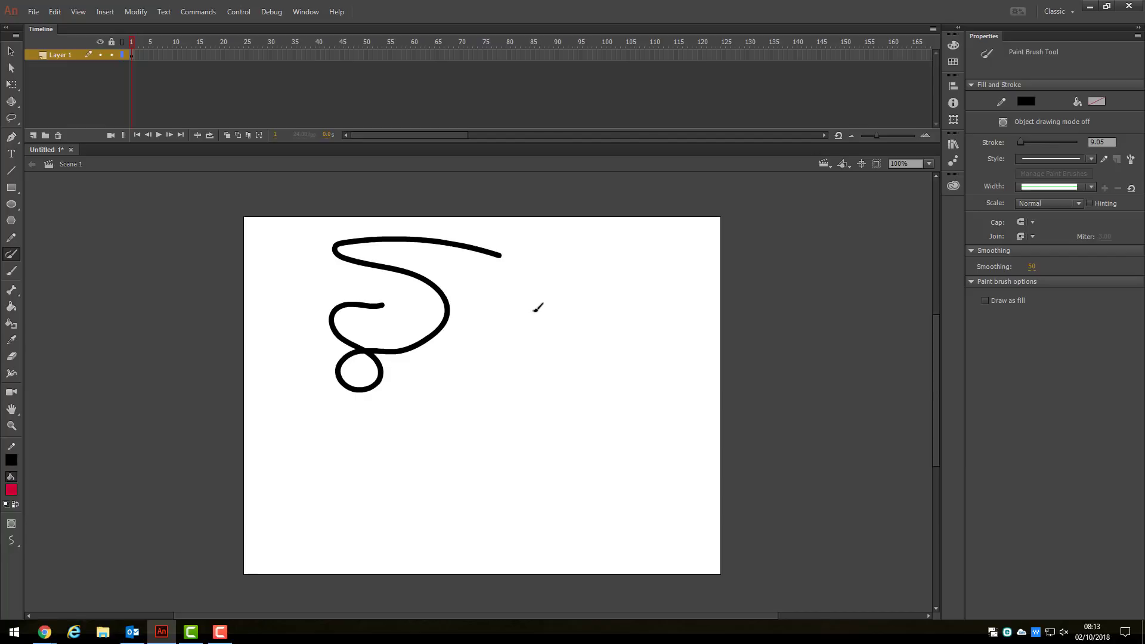
Paint a black stick figure with head, body, legs and eyes.
mouse_move(574, 319)
mouse_down()
mouse_move(528, 357)
mouse_move(549, 380)
mouse_move(594, 364)
mouse_move(598, 329)
mouse_move(563, 316)
mouse_up()
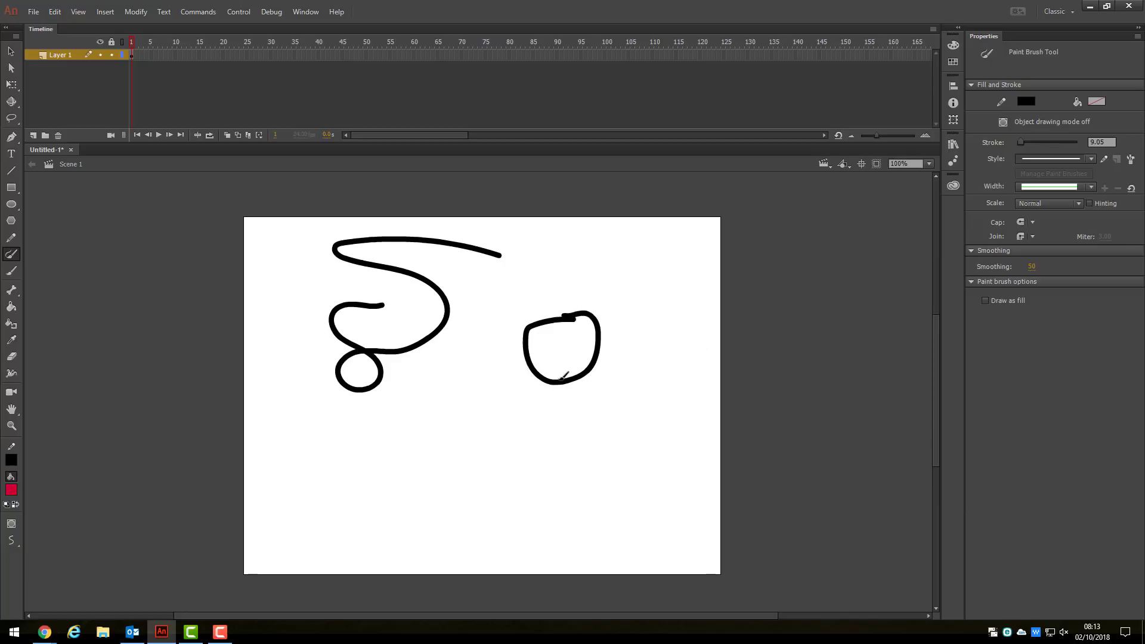
mouse_move(559, 384)
mouse_down()
mouse_move(539, 437)
mouse_move(585, 440)
mouse_move(625, 470)
mouse_up()
mouse_move(559, 414)
mouse_down()
mouse_move(562, 445)
mouse_move(534, 496)
mouse_move(504, 515)
mouse_up()
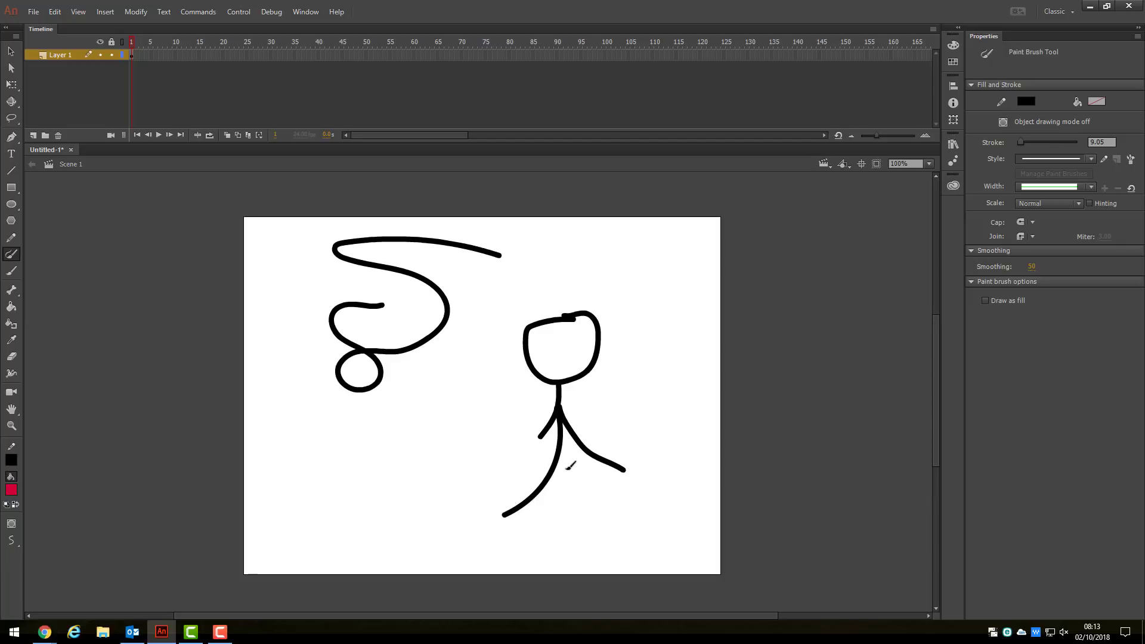
mouse_move(555, 458)
mouse_down()
mouse_move(573, 500)
mouse_move(608, 522)
mouse_up()
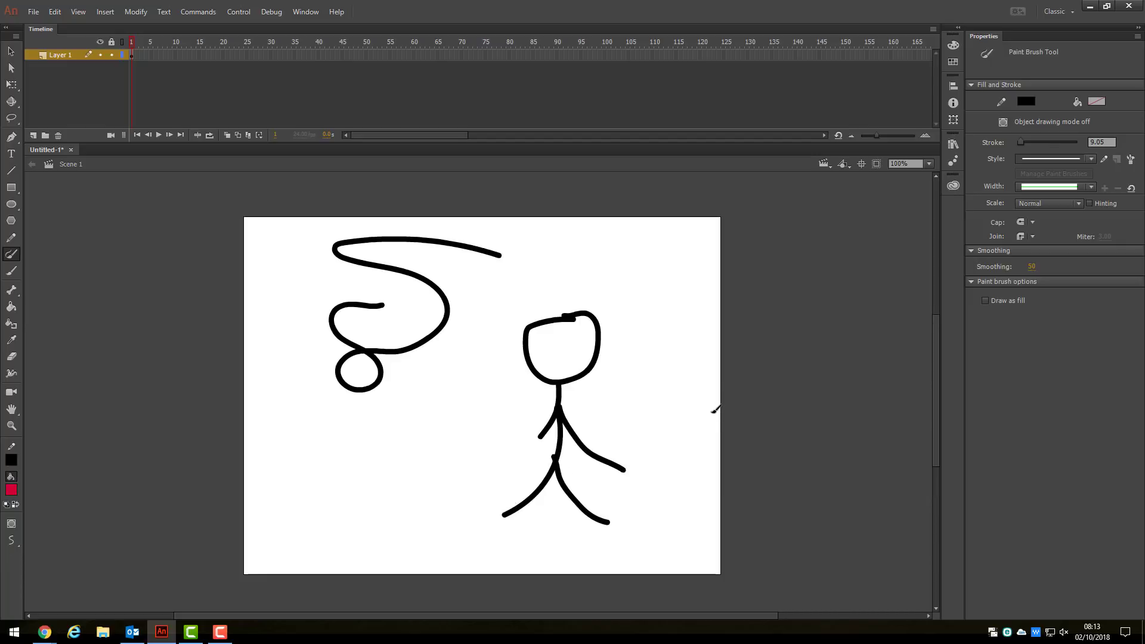
mouse_move(544, 339)
mouse_down()
mouse_move(544, 352)
mouse_move(567, 353)
mouse_move(572, 339)
mouse_move(558, 372)
mouse_up()
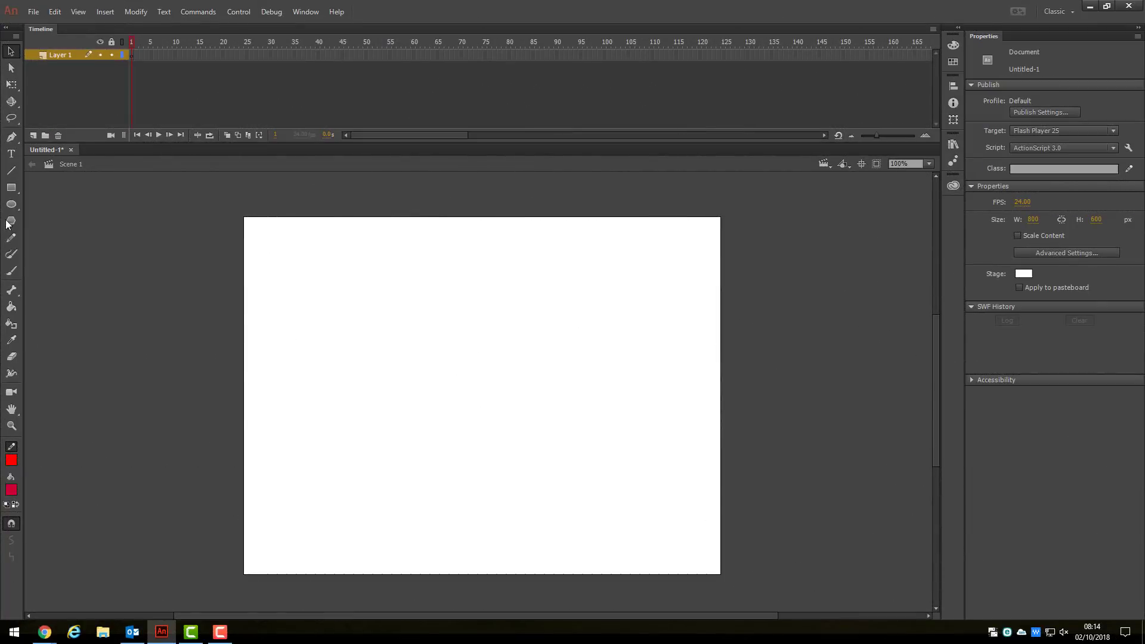
With the Brush tool, paint a red zigzag and a stick figure with head, body, legs and mouth.
click(15, 274)
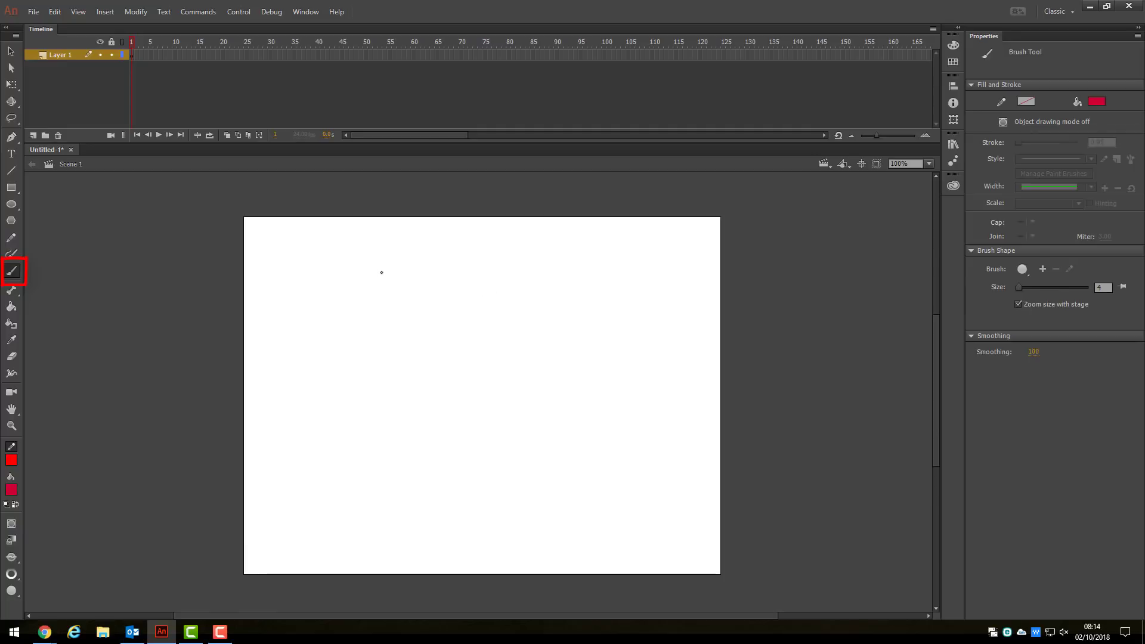
mouse_move(382, 273)
mouse_down()
mouse_move(438, 272)
mouse_move(391, 296)
mouse_move(463, 305)
mouse_move(409, 325)
mouse_up()
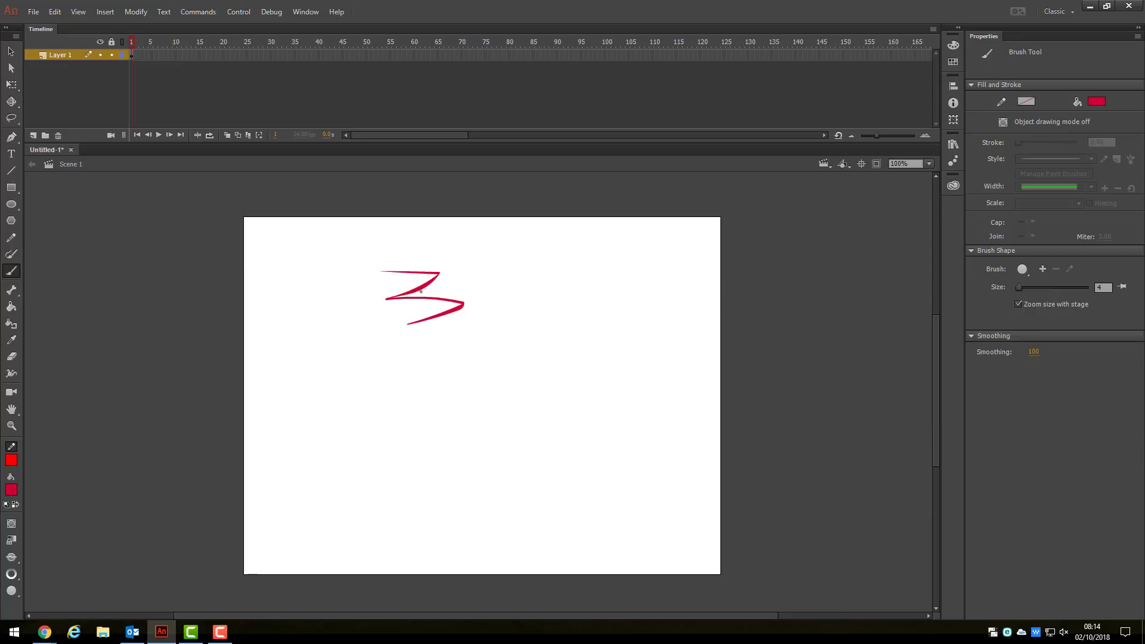
mouse_move(557, 307)
mouse_down()
mouse_move(524, 332)
mouse_move(553, 344)
mouse_move(556, 307)
mouse_up()
mouse_move(542, 346)
mouse_down()
mouse_move(530, 382)
mouse_move(501, 396)
mouse_move(604, 392)
mouse_up()
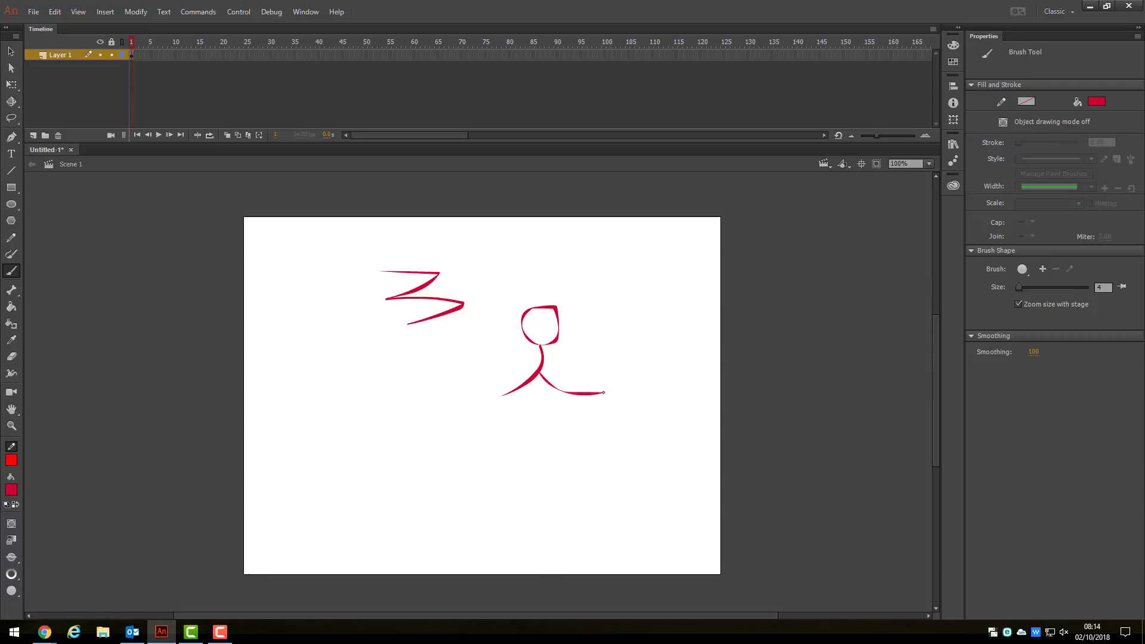
mouse_move(539, 372)
mouse_down()
mouse_move(501, 436)
mouse_move(467, 443)
mouse_up()
mouse_move(536, 400)
mouse_down()
mouse_move(543, 424)
mouse_move(608, 455)
mouse_up()
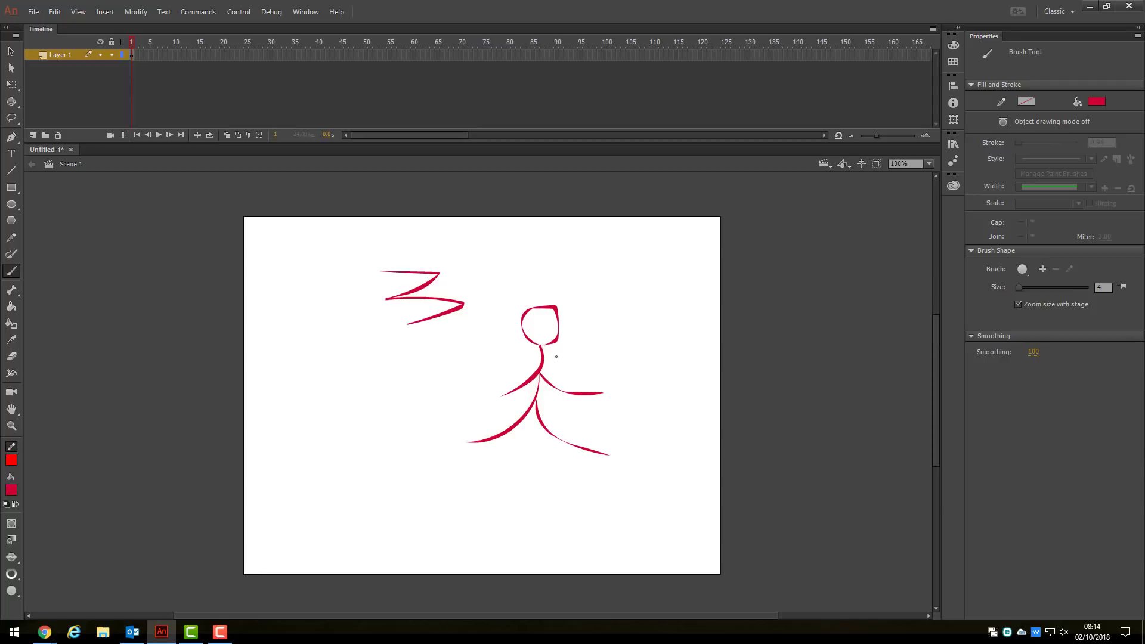
drag(540, 339, 554, 335)
Set brush smoothing to 0, sketch a second red figure, then delete all drawings.
text(0)
mouse_move(381, 373)
mouse_down()
mouse_move(356, 388)
mouse_move(371, 411)
mouse_move(396, 393)
mouse_move(389, 379)
mouse_move(371, 446)
mouse_move(331, 459)
mouse_move(414, 497)
mouse_up()
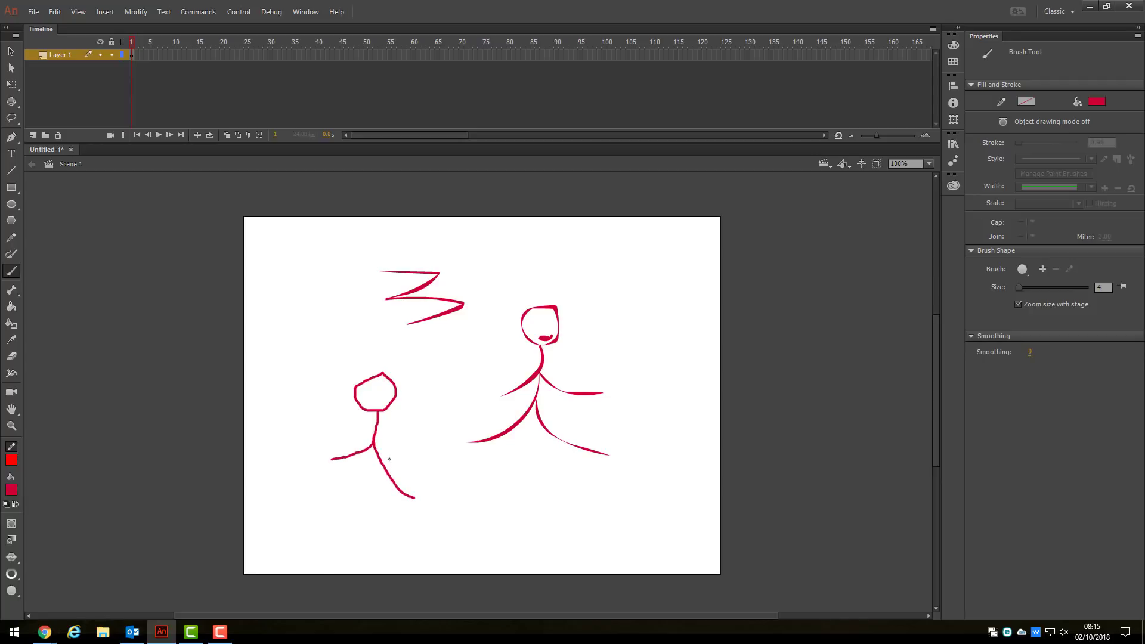
drag(372, 445, 331, 512)
key(ctrl+a)
key(Delete)
Set the brush size to 5 and smoothing to 50.
drag(1019, 288, 1021, 287)
text(5)
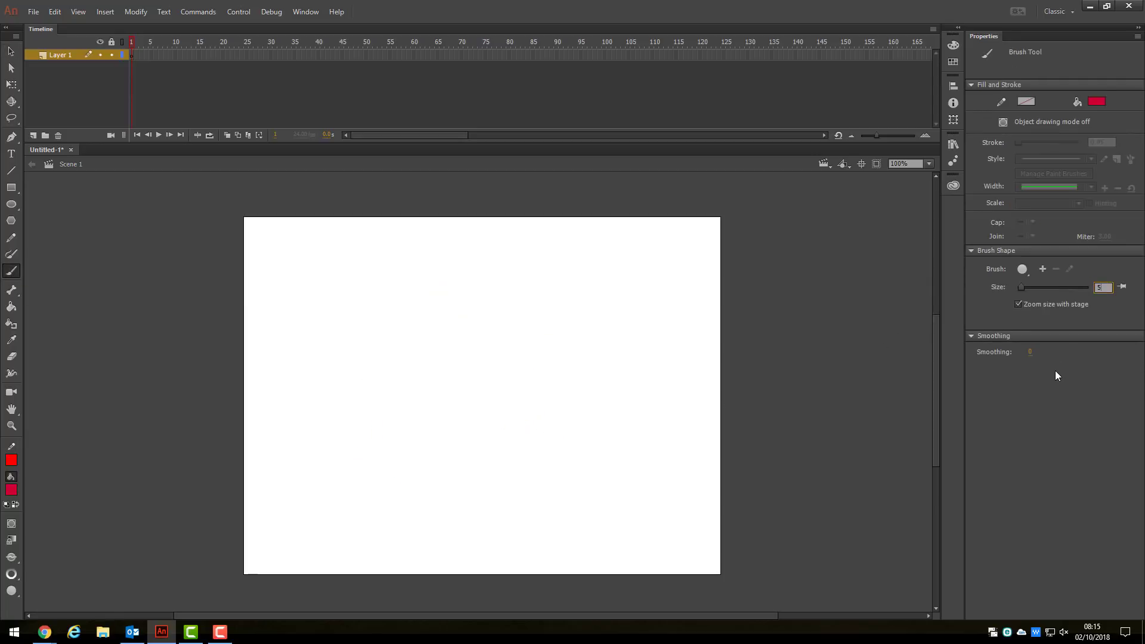
click(1030, 351)
text(50)
Paint a red stick figure with head, body, arms and leg.
mouse_move(381, 321)
mouse_down()
mouse_move(373, 378)
mouse_move(383, 321)
mouse_up()
drag(370, 380, 365, 477)
mouse_move(369, 413)
mouse_down()
mouse_move(337, 425)
mouse_move(449, 395)
mouse_up()
mouse_move(364, 476)
mouse_down()
mouse_move(324, 538)
mouse_move(398, 504)
mouse_move(394, 539)
mouse_up()
Paint a black skateboard with wheels under the feet, then add a red mouth.
click(1097, 102)
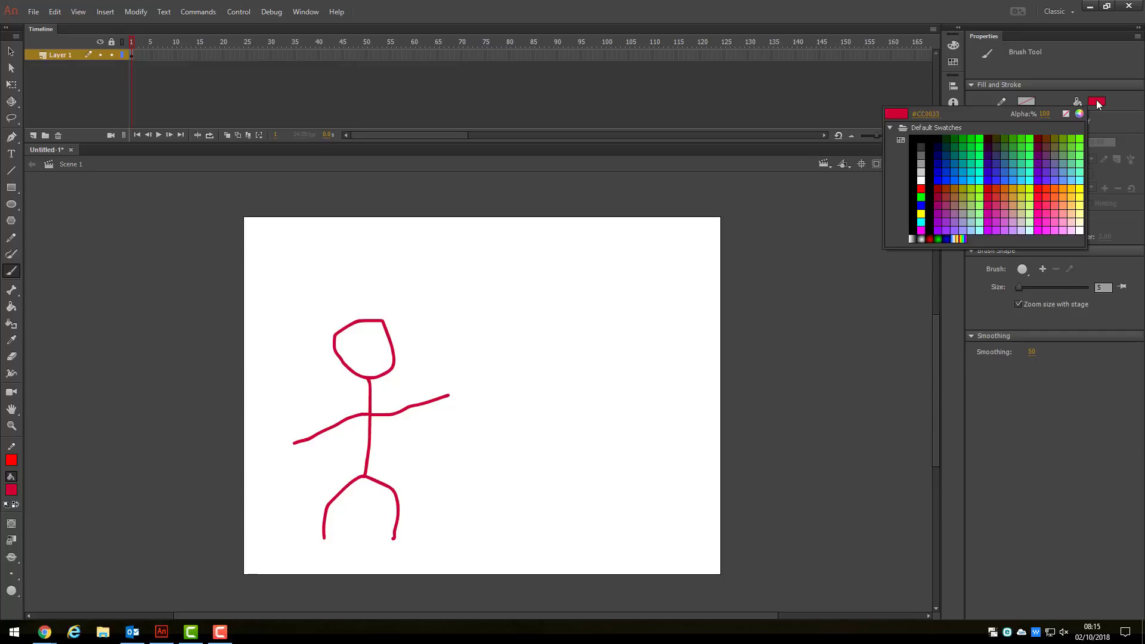
click(913, 143)
mouse_move(293, 538)
mouse_down()
mouse_move(431, 529)
mouse_move(293, 537)
mouse_move(326, 561)
mouse_move(322, 540)
mouse_up()
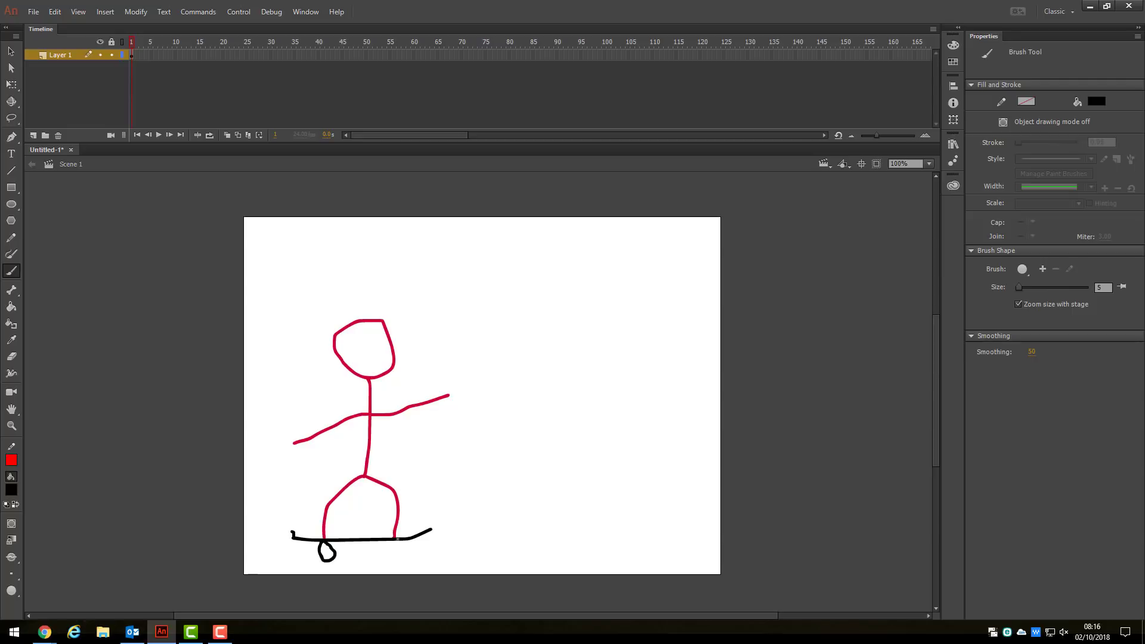
mouse_move(398, 540)
mouse_down()
mouse_move(406, 554)
mouse_move(394, 540)
mouse_up()
click(1095, 101)
click(889, 188)
click(389, 357)
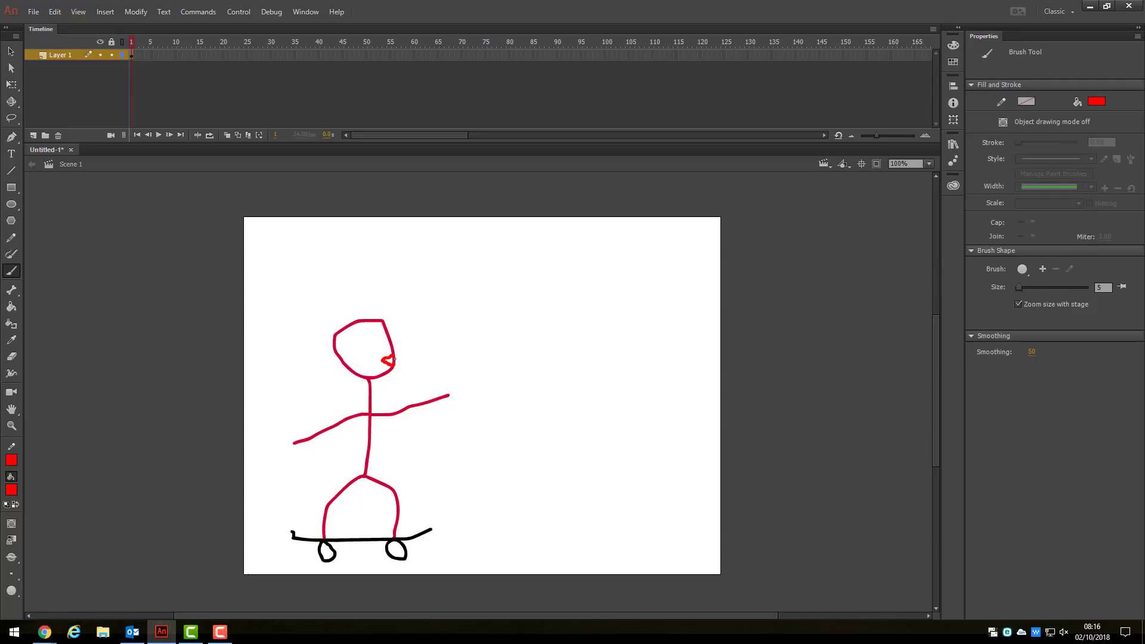